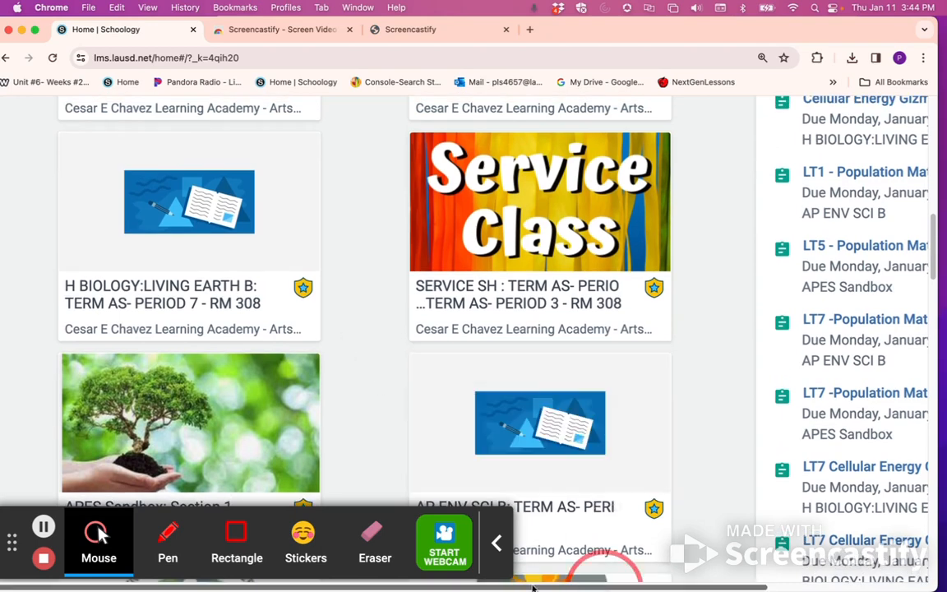
Open the Cellular Energy Gizmo assignment from the Week 1 - 1/8 to 1/12 folder of the period 7 H Biology course.
click(286, 234)
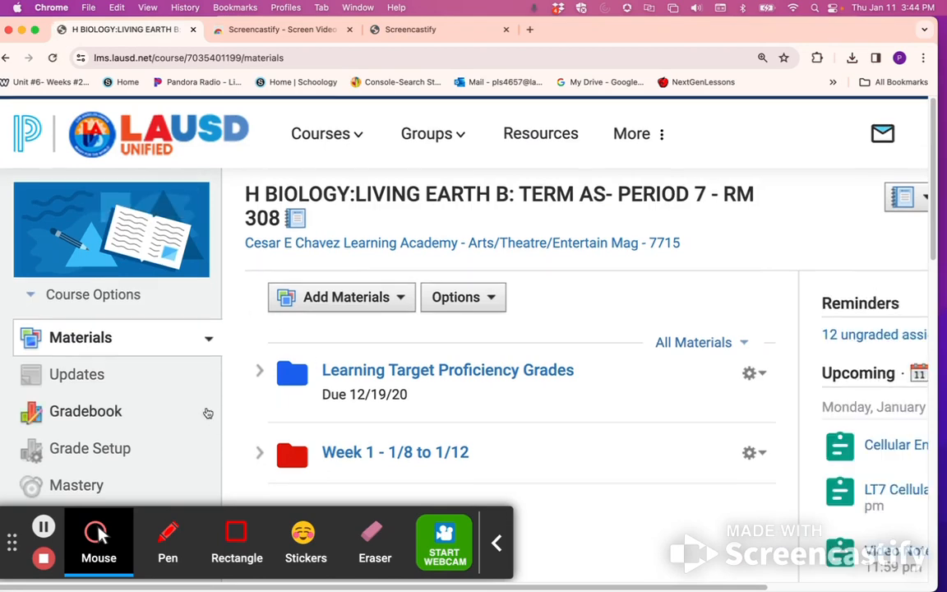
scroll(208, 413, down, 3)
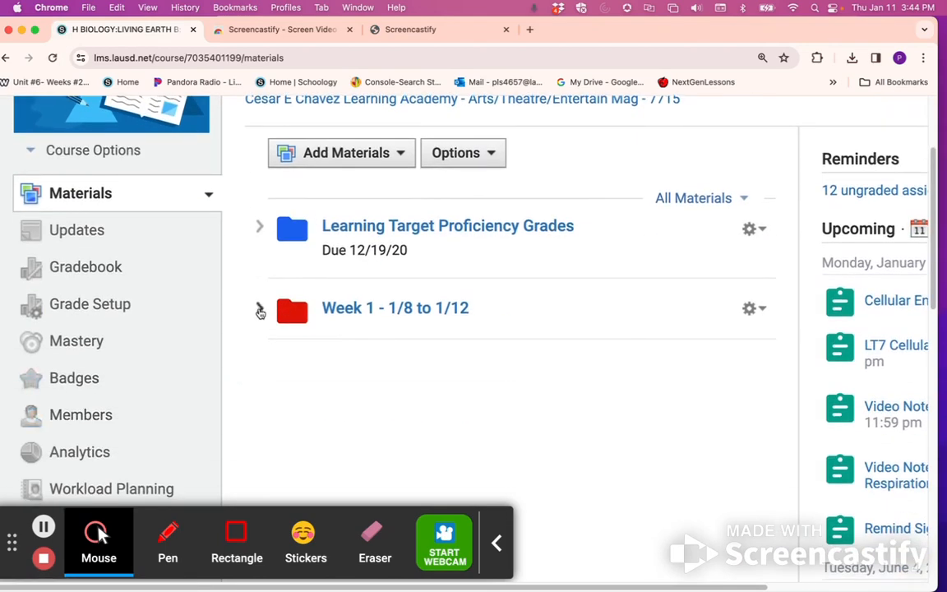
click(258, 311)
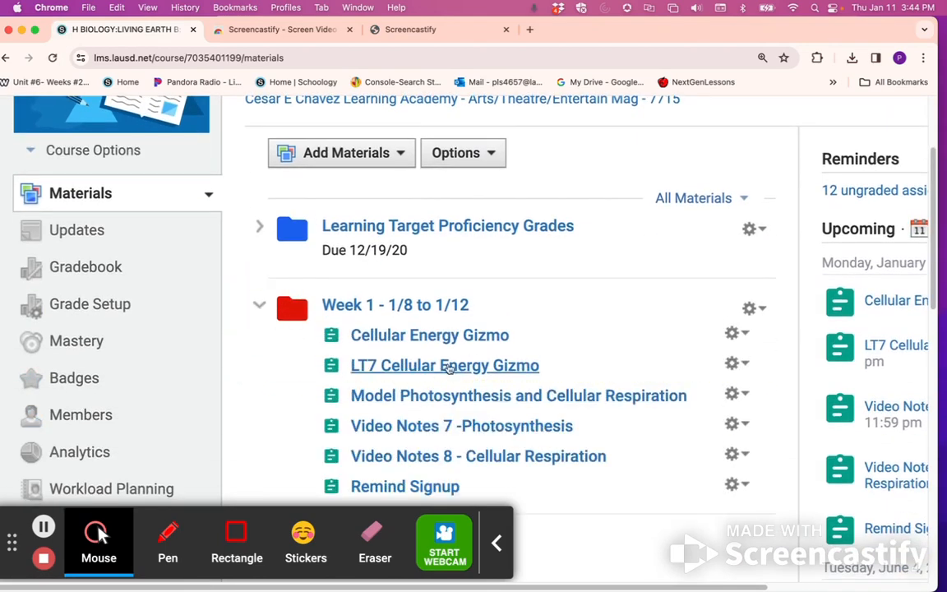
click(436, 341)
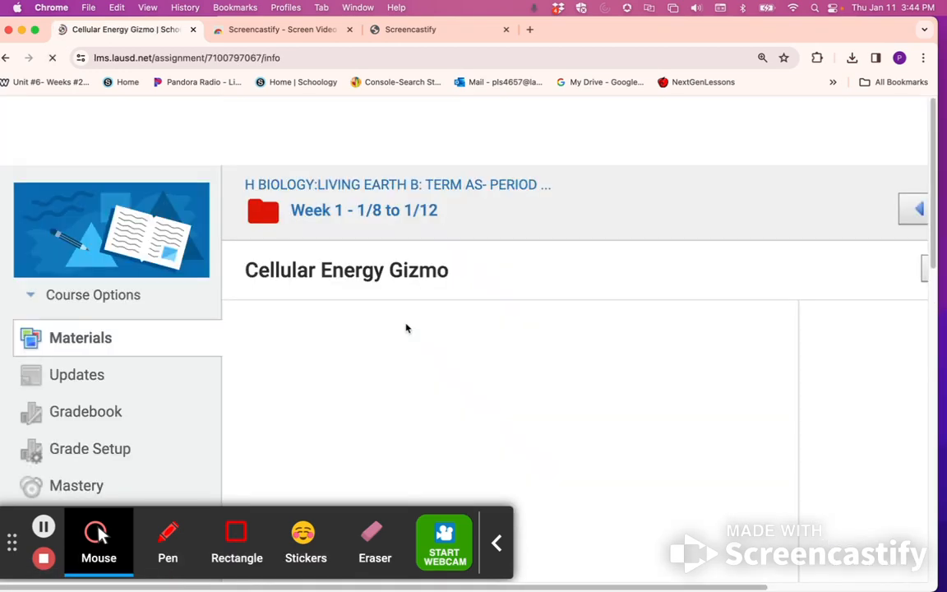
Open the Cellular Energy Gizmo assignment's settings for editing.
scroll(497, 440, down, 4)
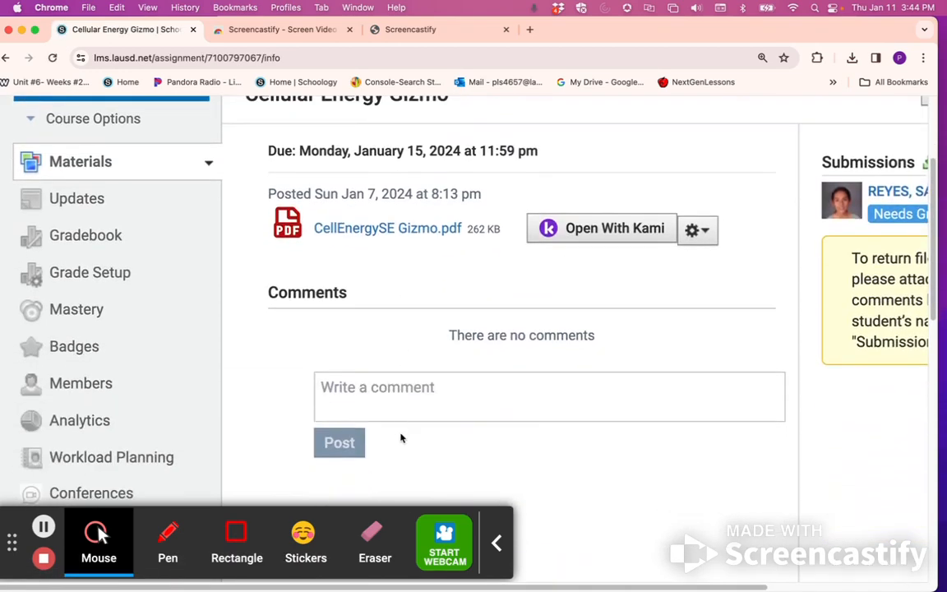
scroll(406, 399, down, 10)
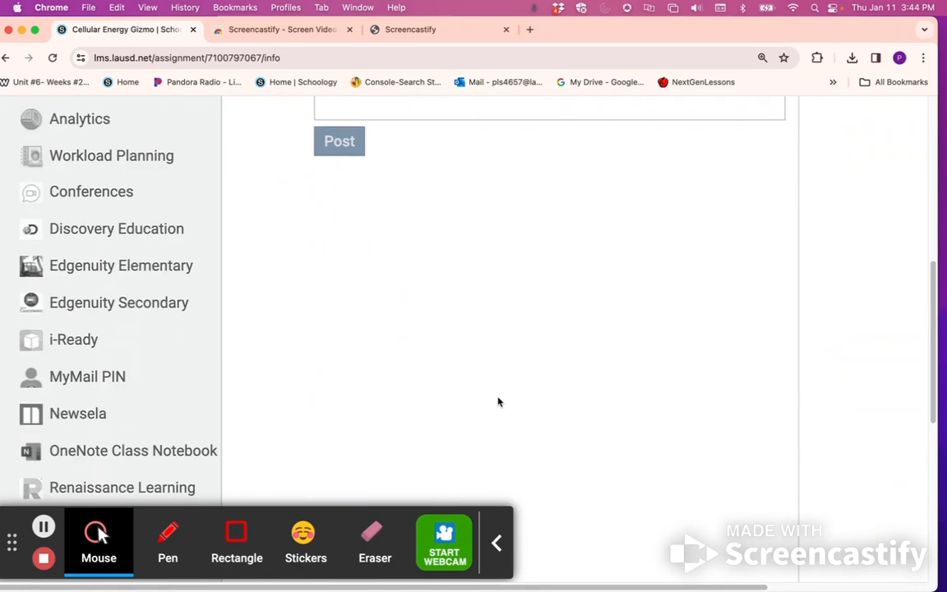
scroll(494, 400, up, 15)
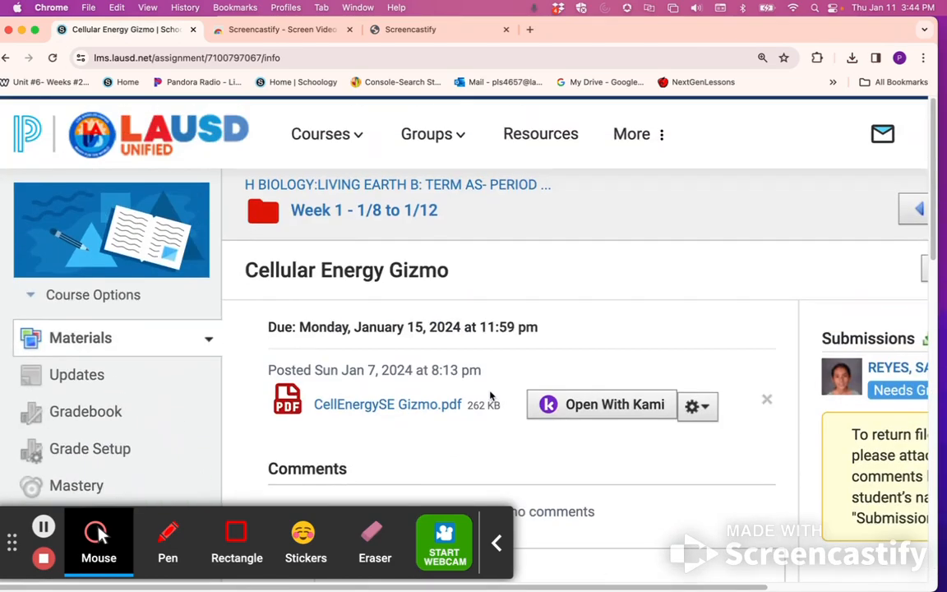
drag(602, 588, 761, 587)
click(860, 272)
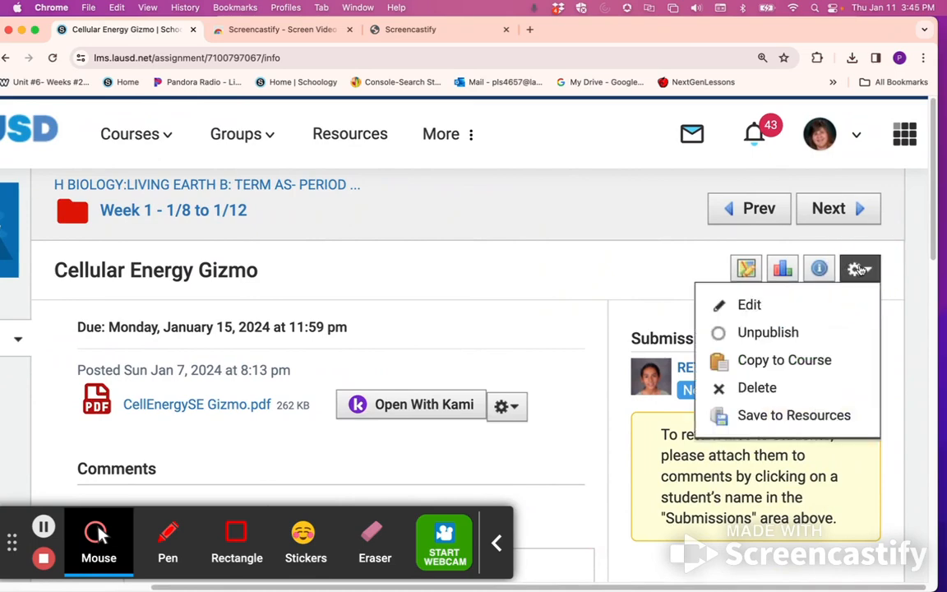
click(774, 306)
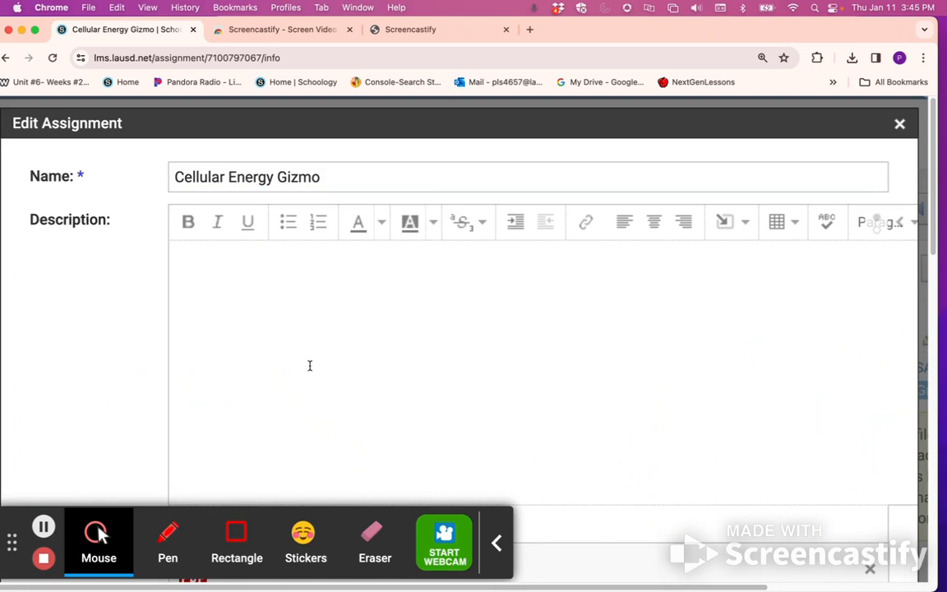
Enable the Collected type for the assignment and save the changes, accepting that active students' scores are cleared.
scroll(299, 357, down, 5)
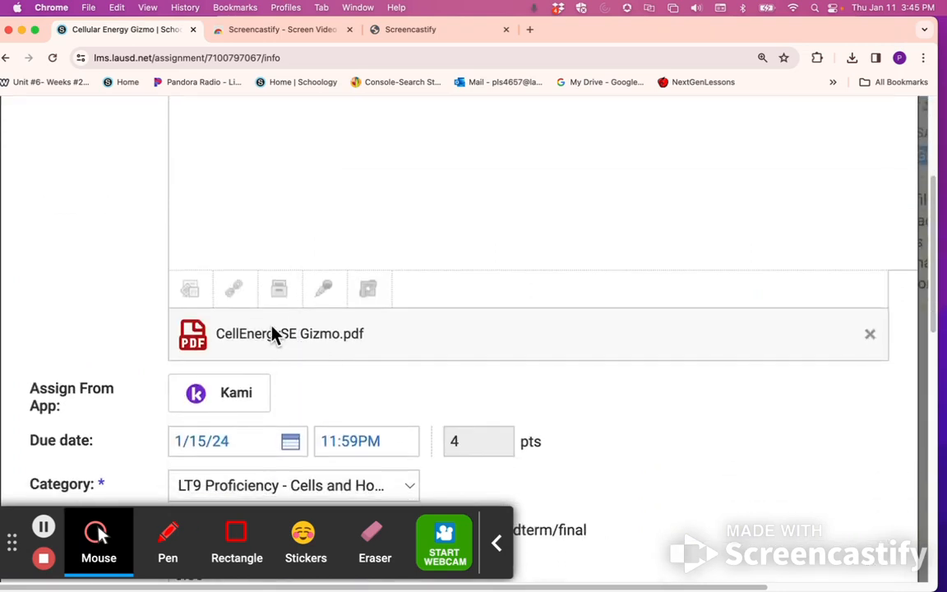
scroll(386, 374, down, 4)
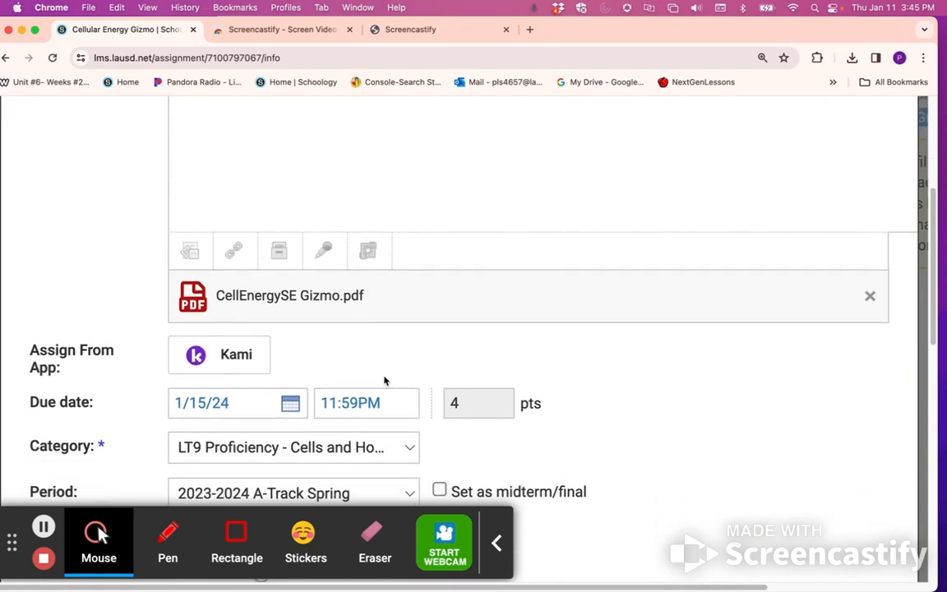
scroll(362, 374, down, 5)
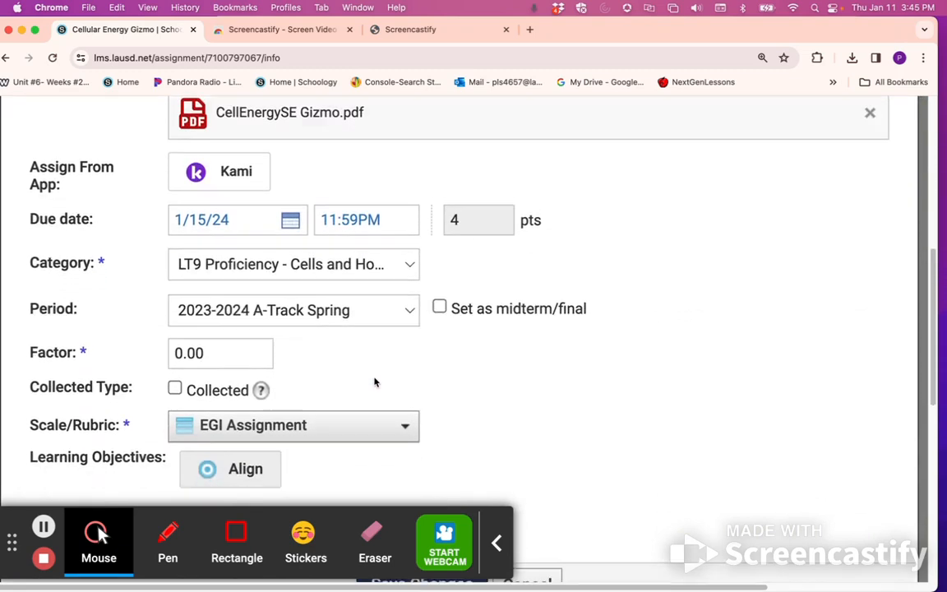
scroll(382, 378, up, 6)
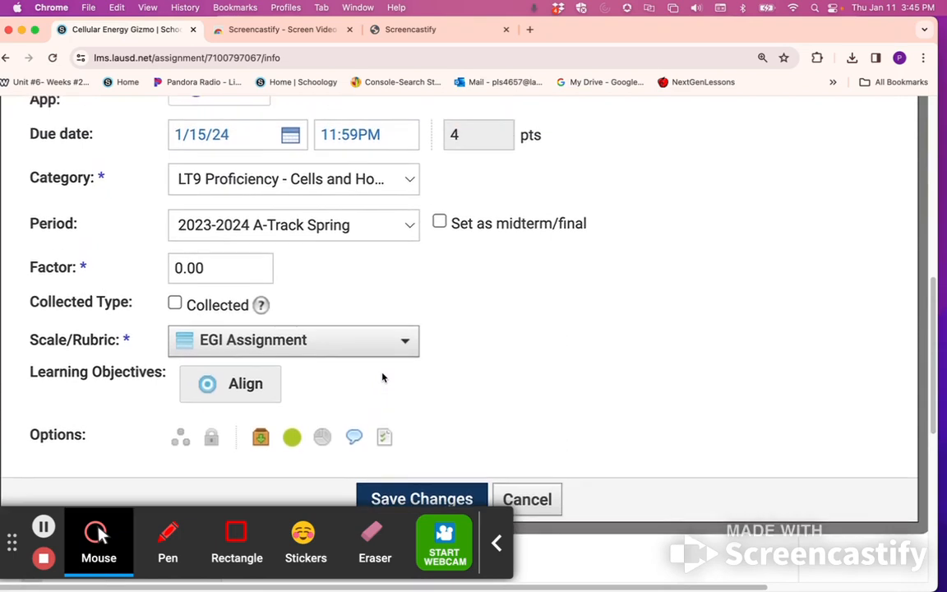
scroll(355, 338, up, 1)
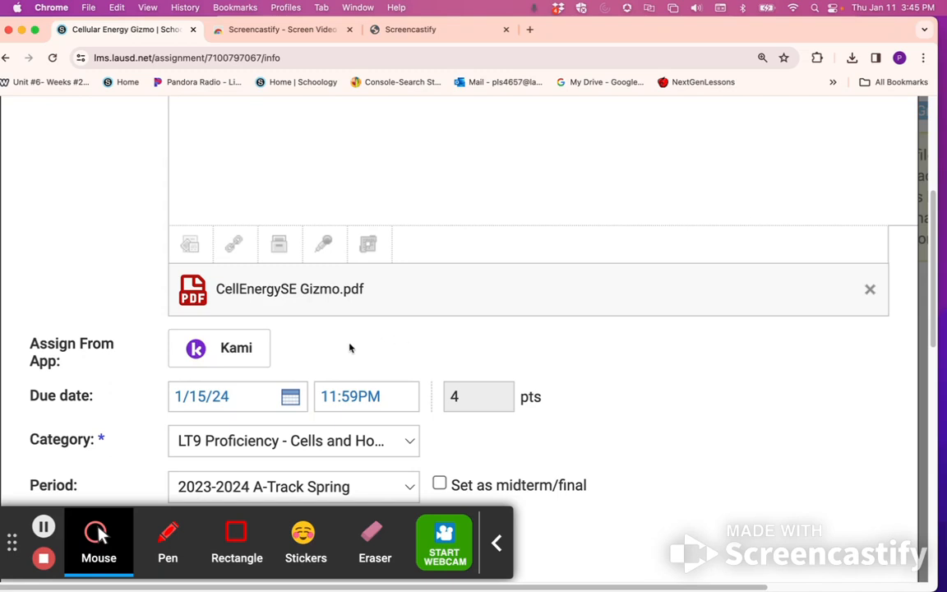
scroll(377, 352, down, 3)
scroll(306, 444, down, 2)
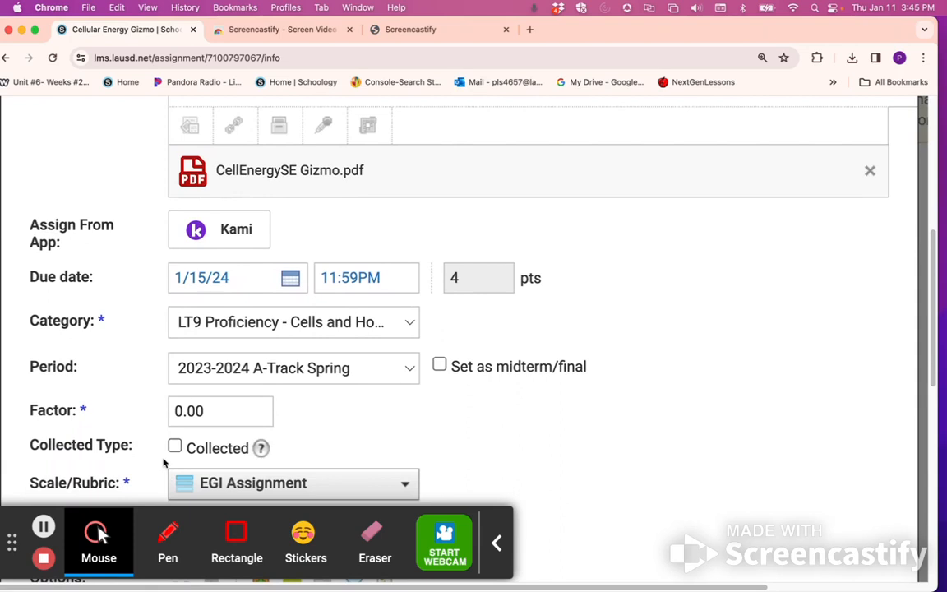
click(175, 448)
scroll(477, 448, down, 6)
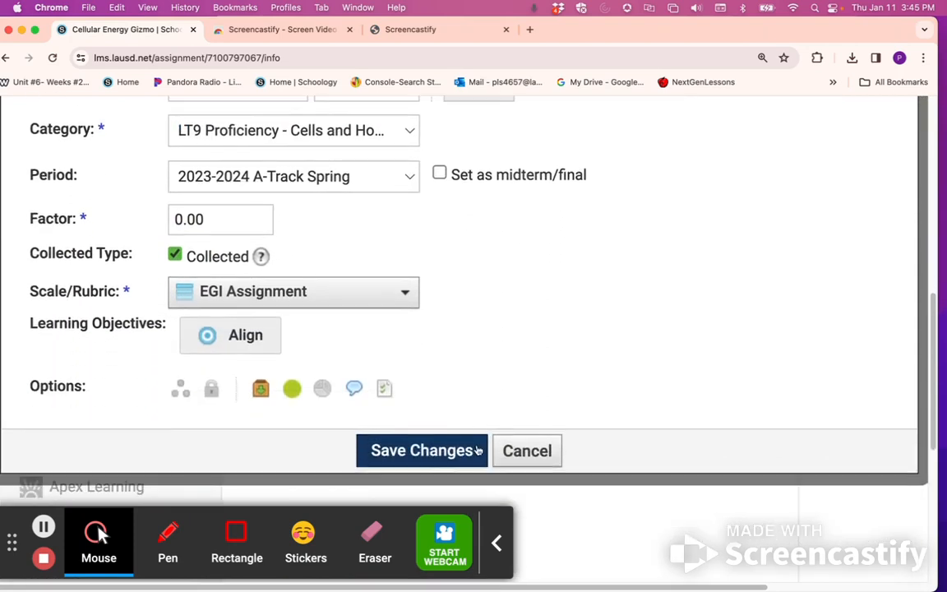
click(422, 452)
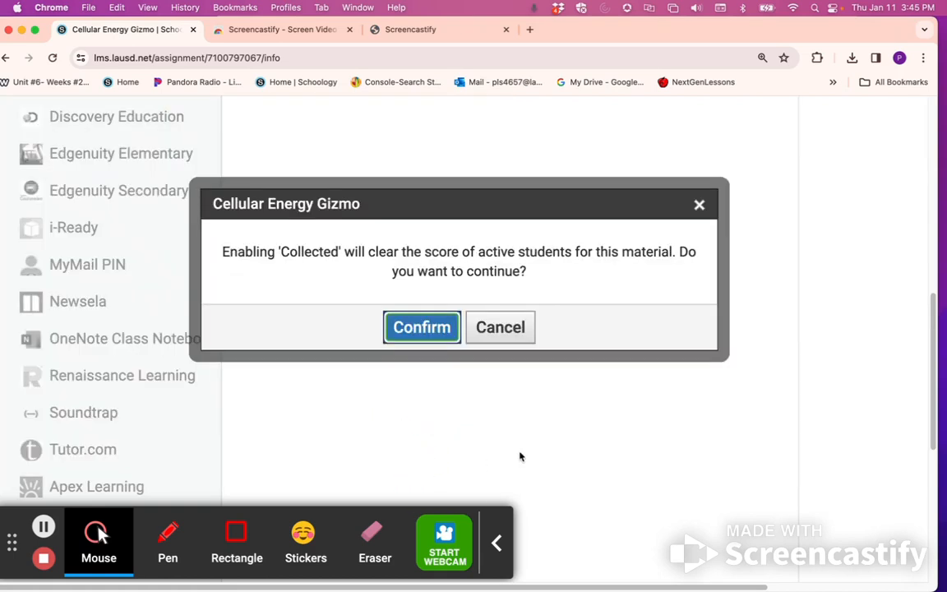
click(451, 332)
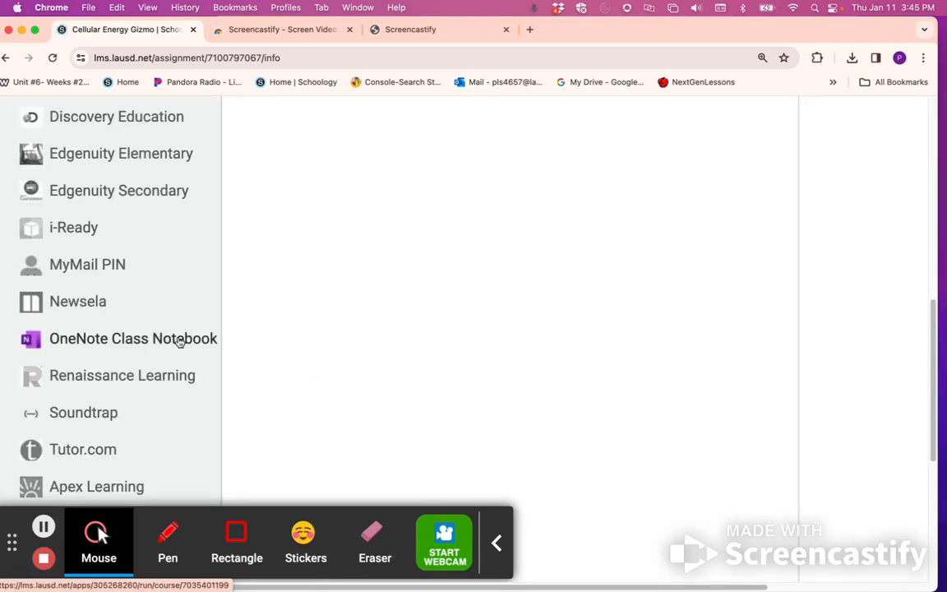
Open the course gradebook and bring the Cellular Energy Gizmo column into view.
scroll(160, 339, up, 10)
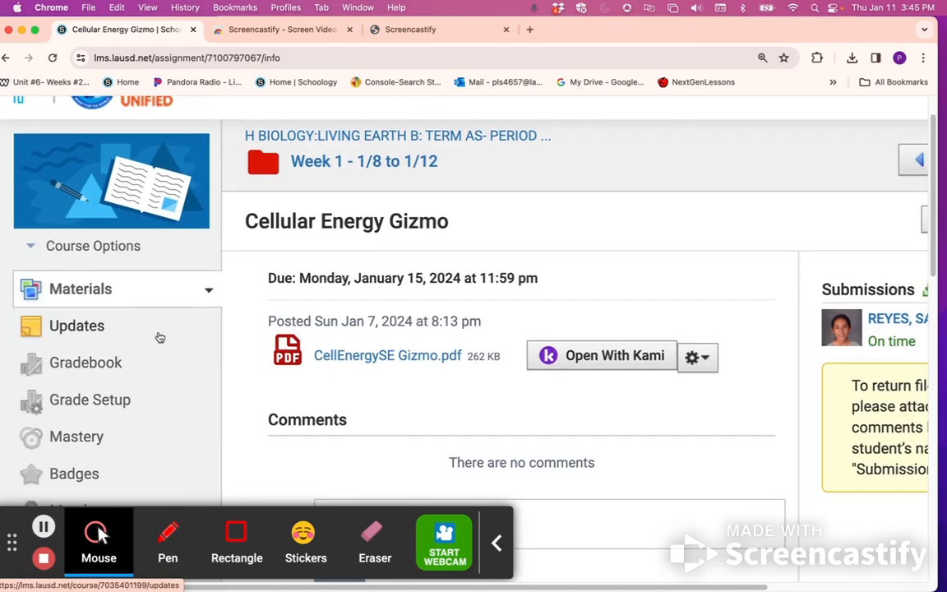
click(123, 370)
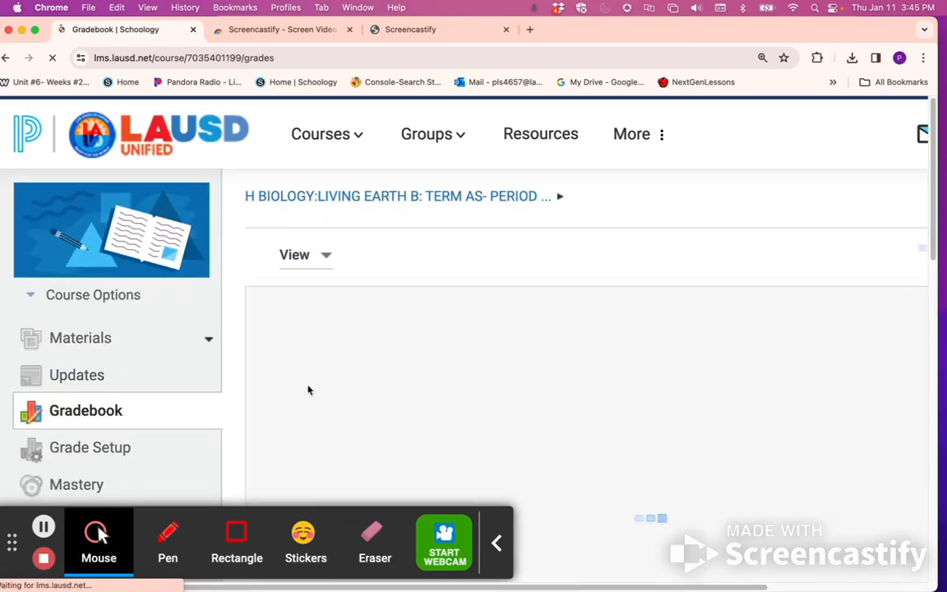
drag(574, 588, 757, 582)
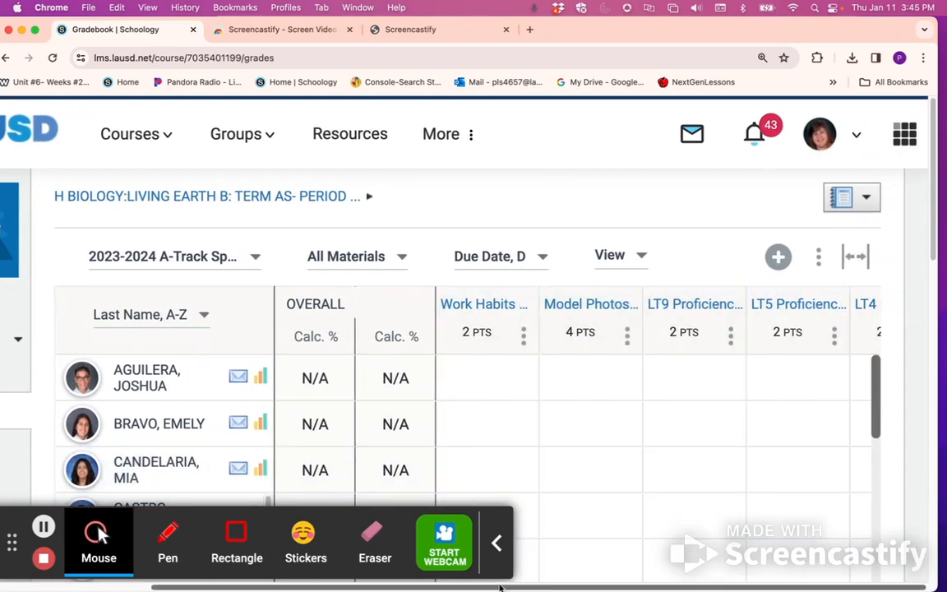
scroll(565, 434, down, 3)
scroll(571, 205, down, 3)
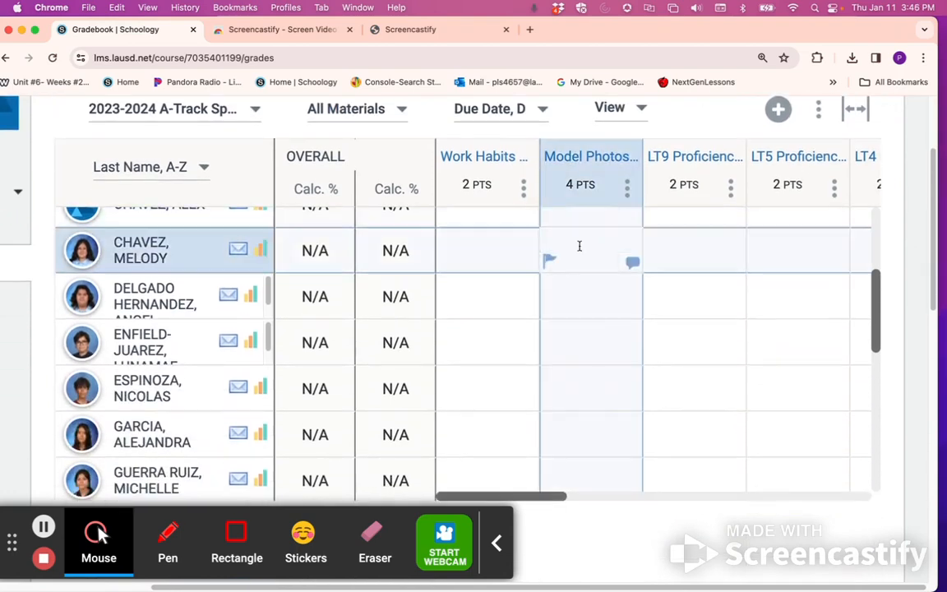
drag(545, 496, 854, 503)
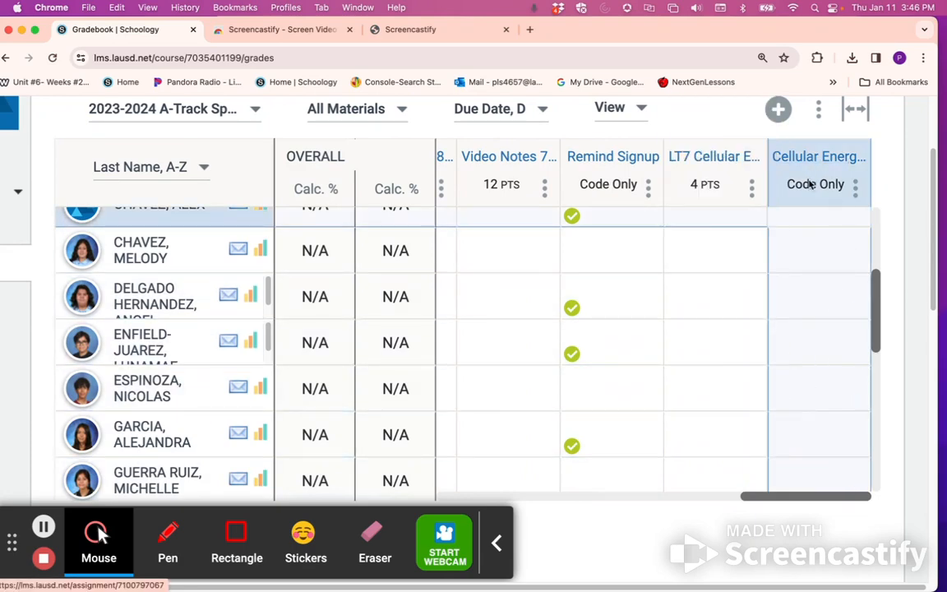
Mark one student's Cellular Energy Gizmo cell with the Collected exception and clear that exception again.
click(804, 256)
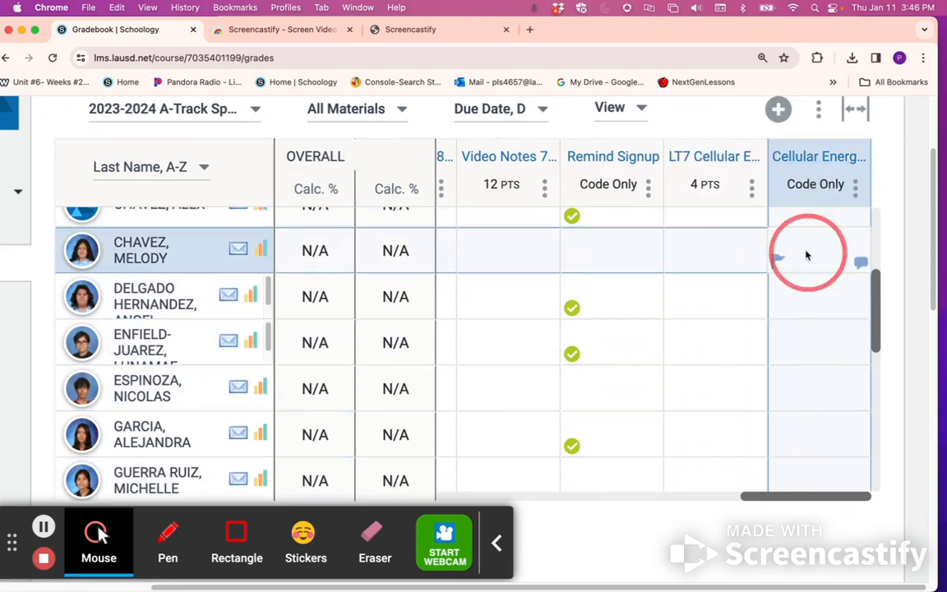
click(814, 296)
click(785, 243)
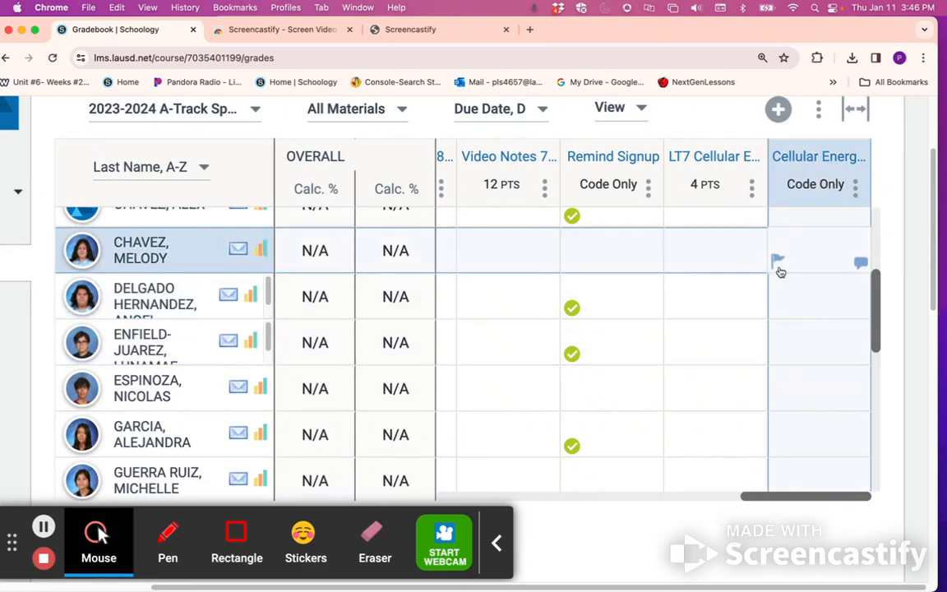
click(777, 262)
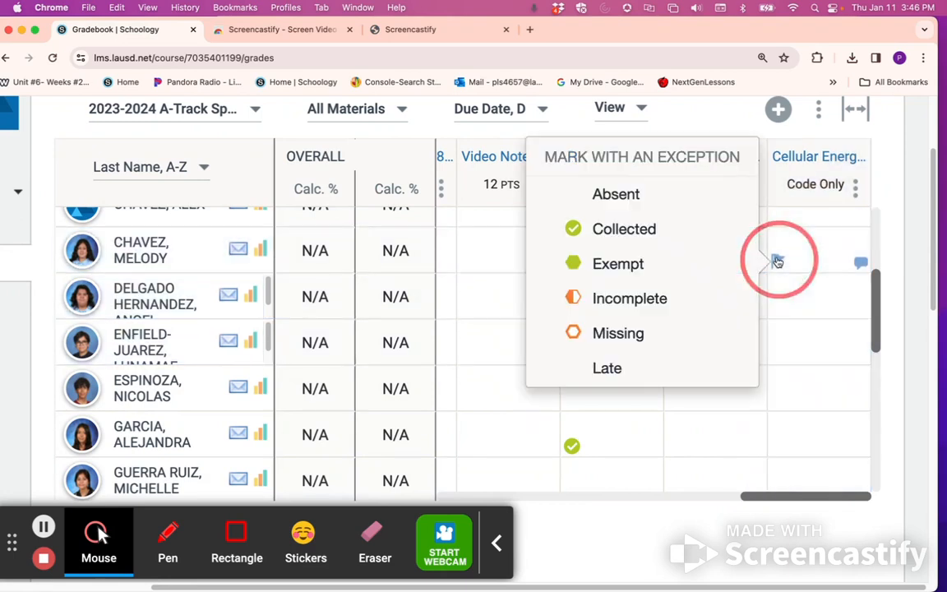
click(615, 231)
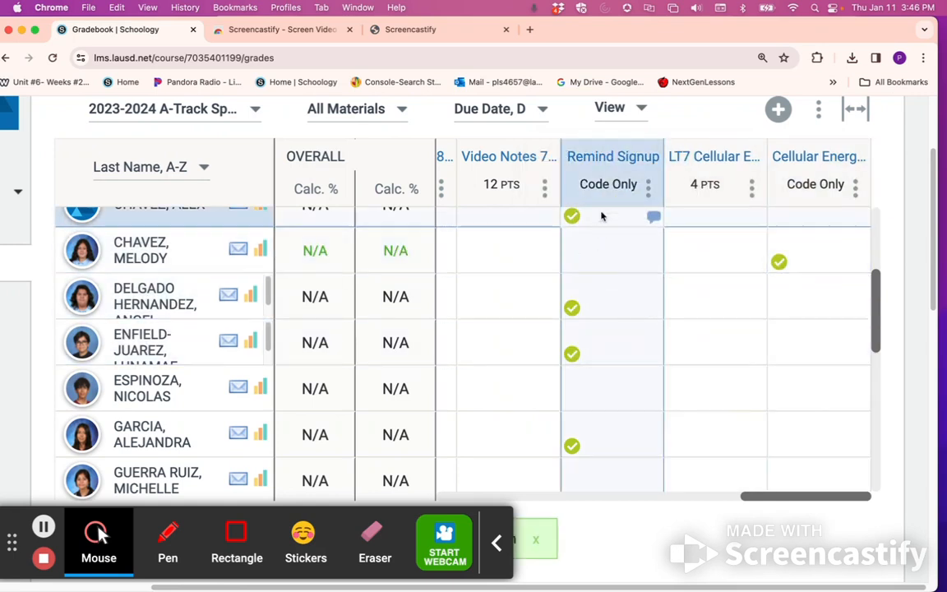
click(779, 263)
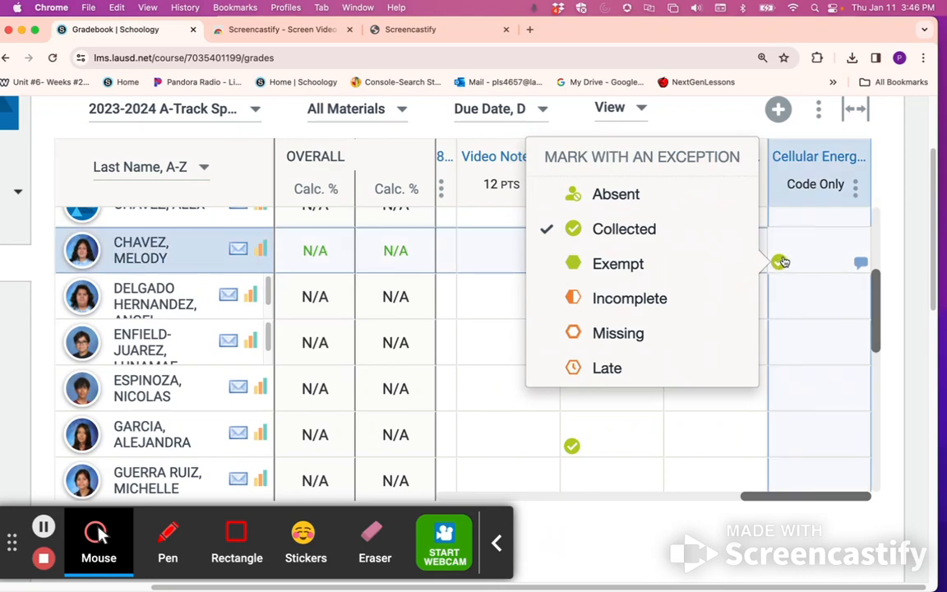
click(662, 234)
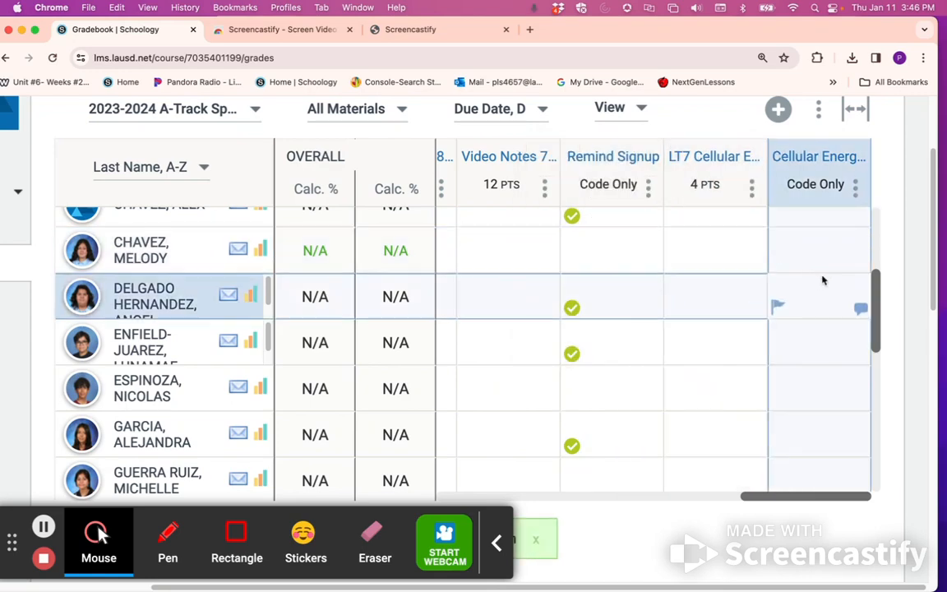
Review the exception choices for a student's Cellular Energy Gizmo cell and the column's options for marking empty cells.
scroll(799, 354, down, 1)
scroll(799, 353, up, 3)
click(777, 281)
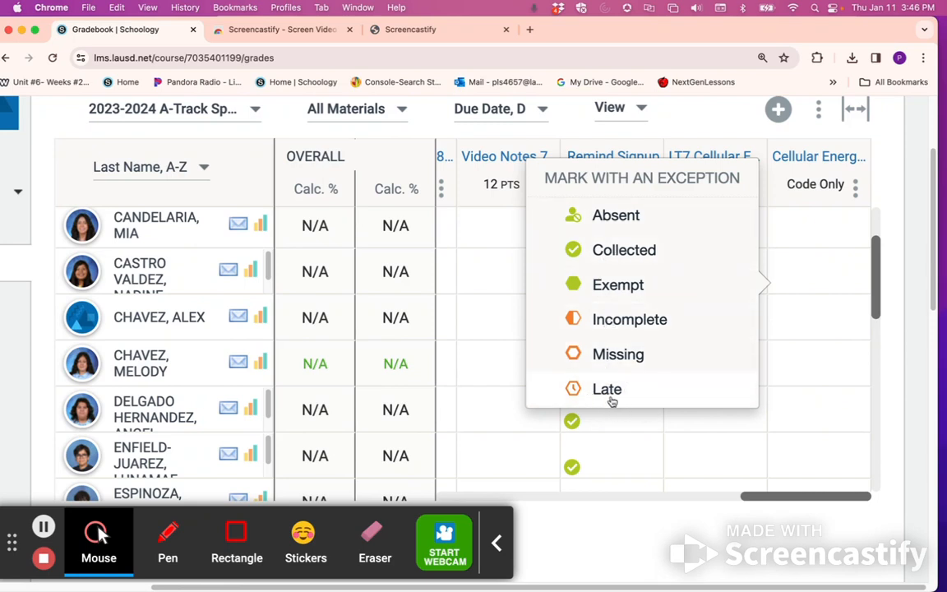
click(804, 280)
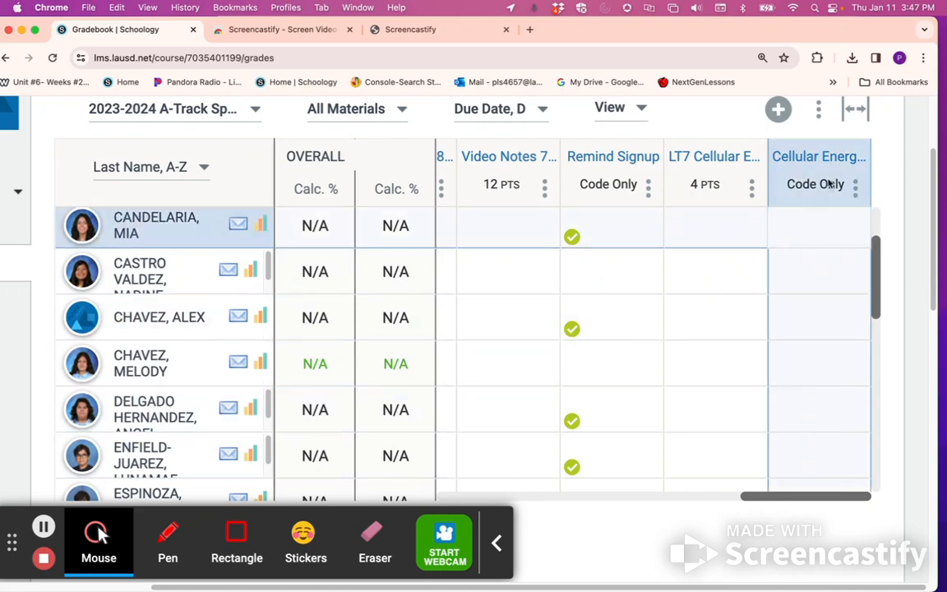
click(854, 184)
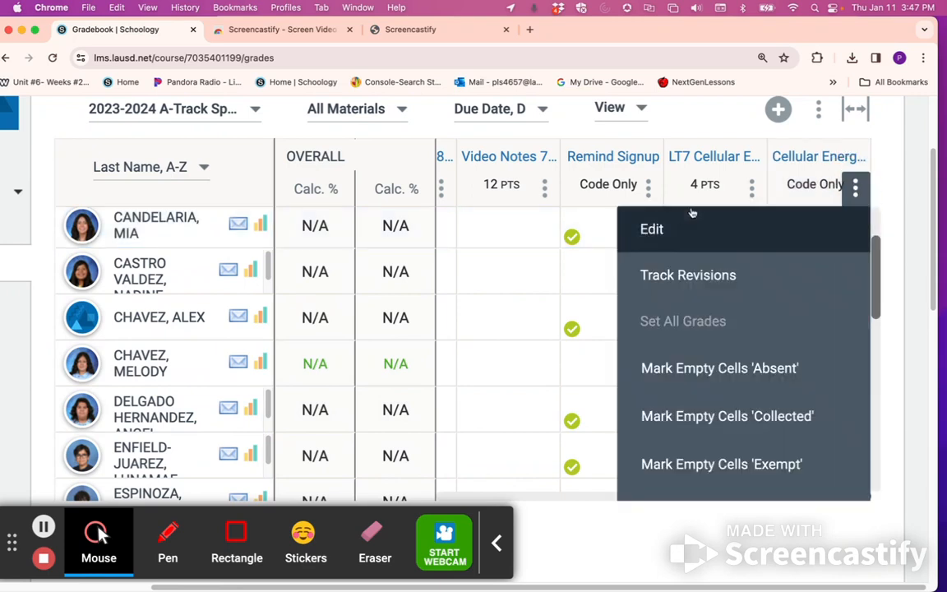
click(855, 186)
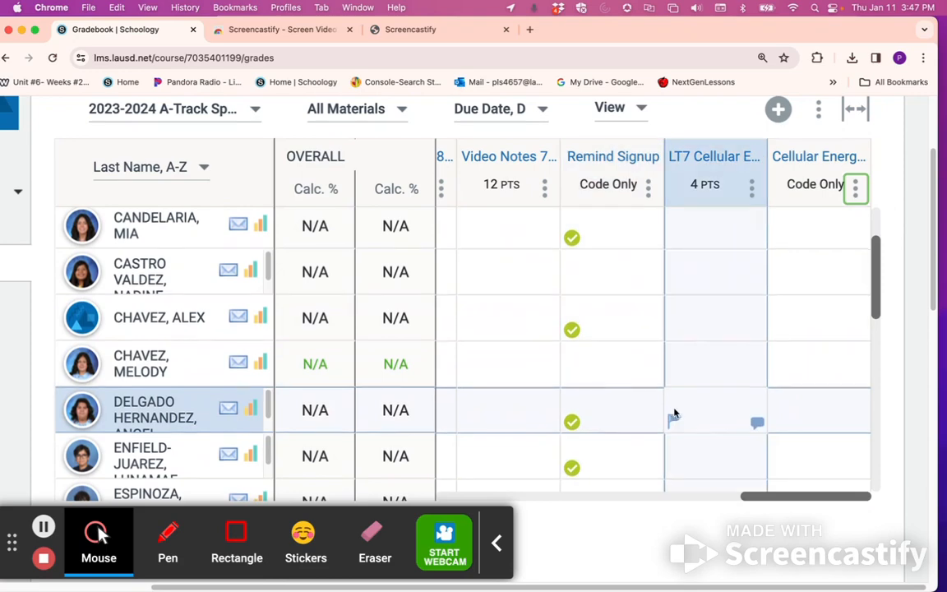
Open the Cellular Energy Gizmo assignment from its gradebook column and bring up its edit form.
scroll(673, 413, down, 3)
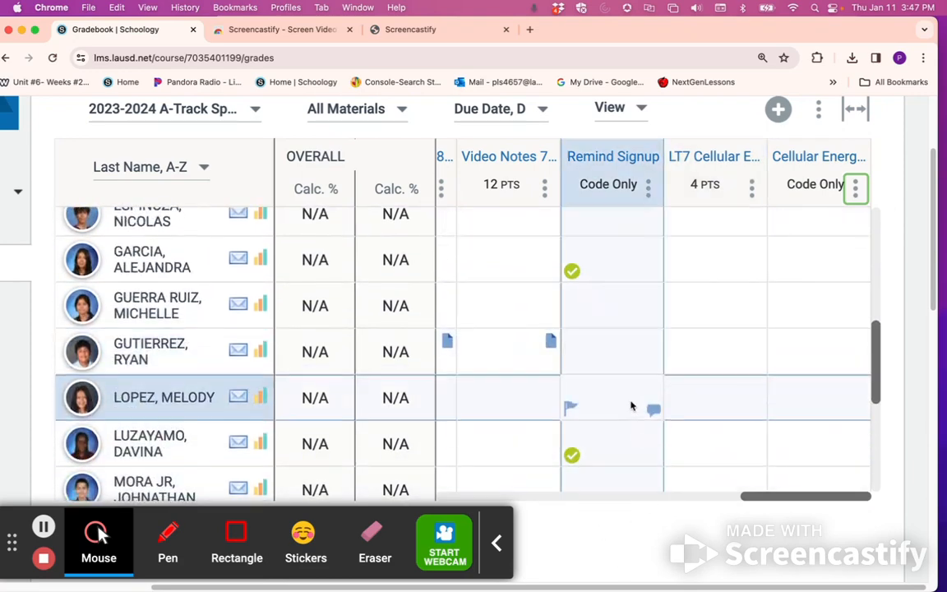
scroll(630, 403, down, 3)
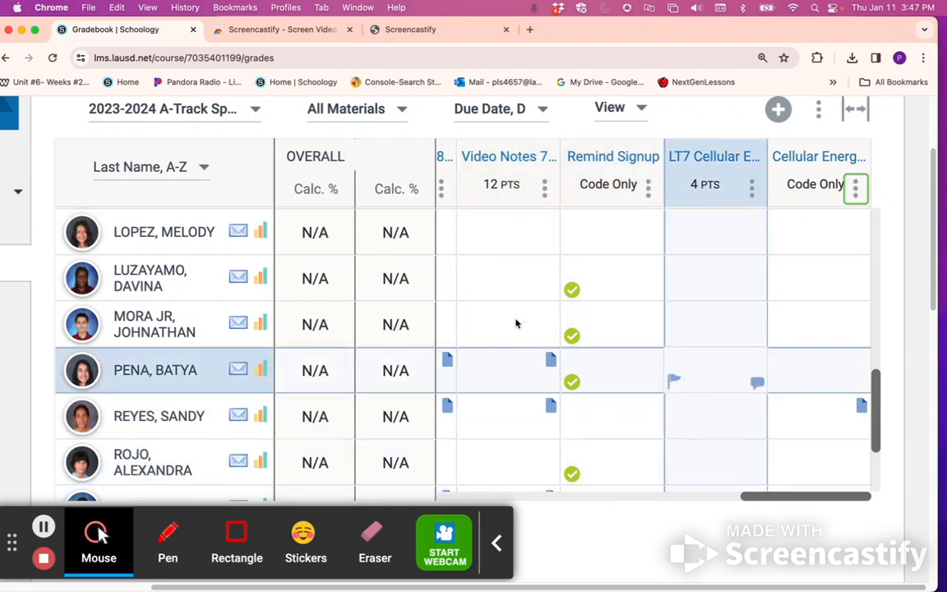
mouse_move(812, 503)
mouse_down()
mouse_move(654, 503)
mouse_move(815, 496)
mouse_up()
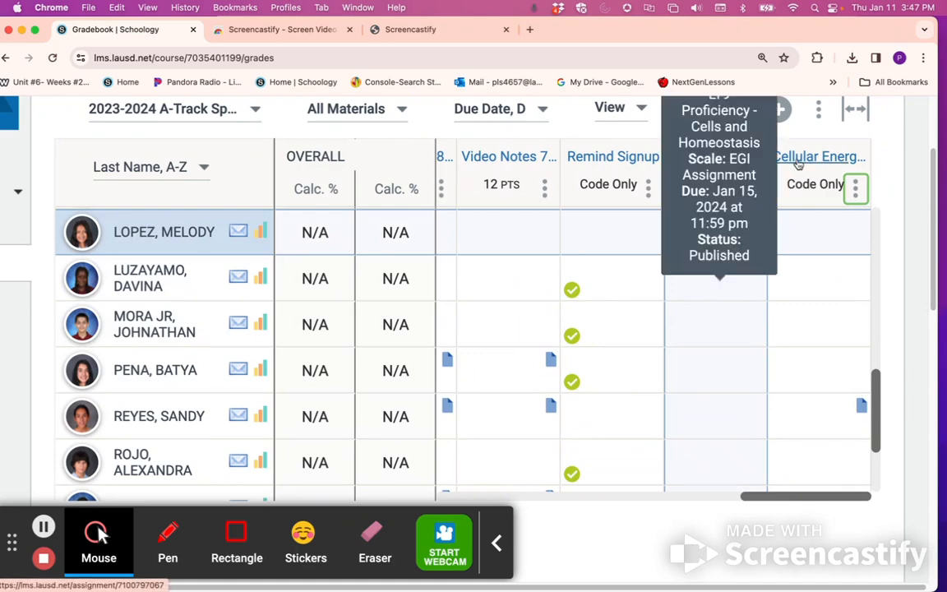
click(714, 155)
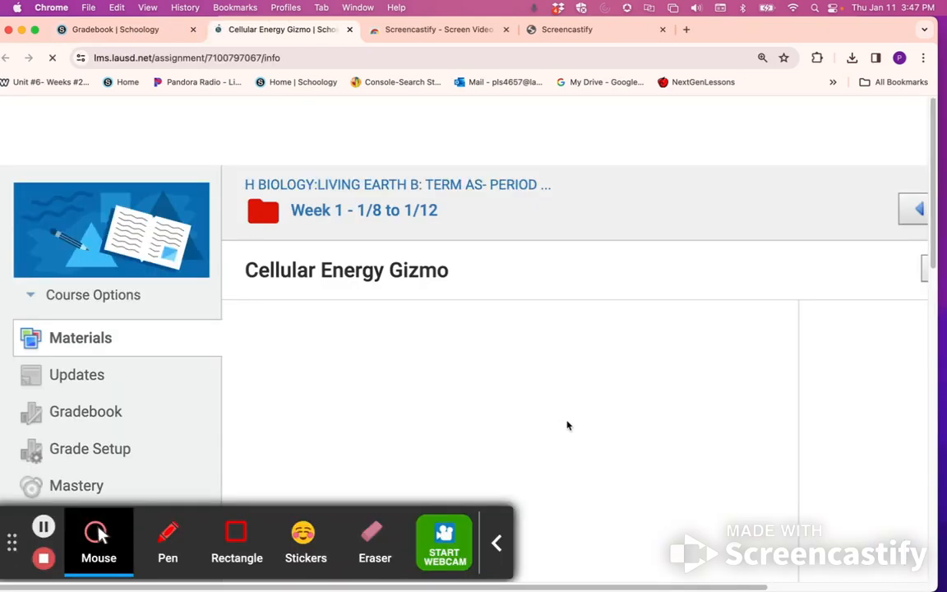
scroll(563, 398, down, 1)
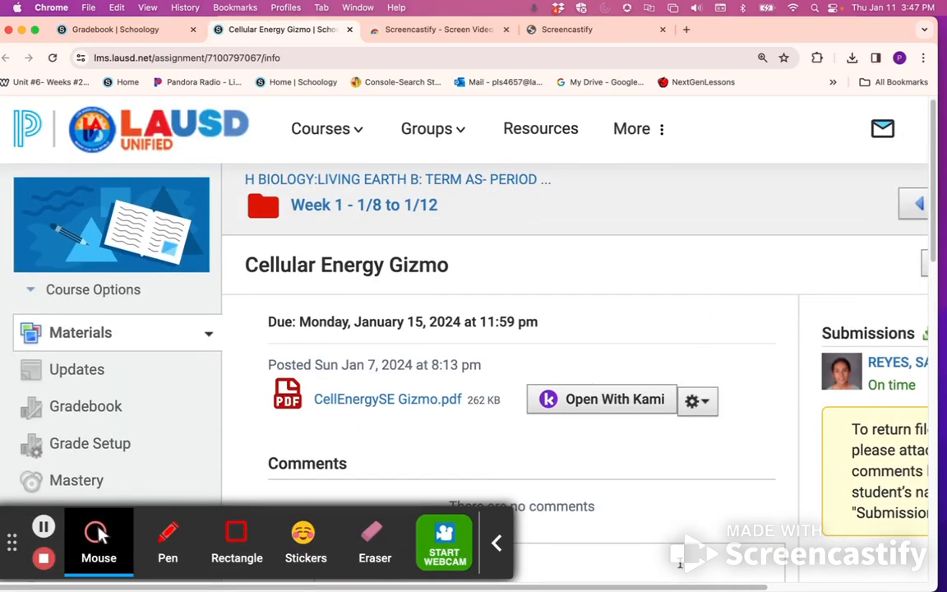
drag(674, 588, 847, 587)
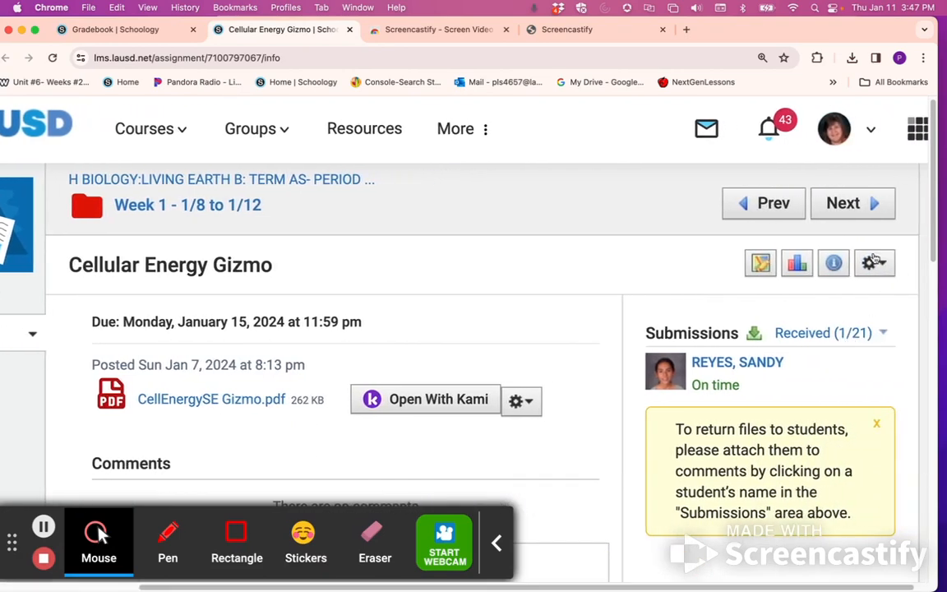
click(874, 262)
click(763, 300)
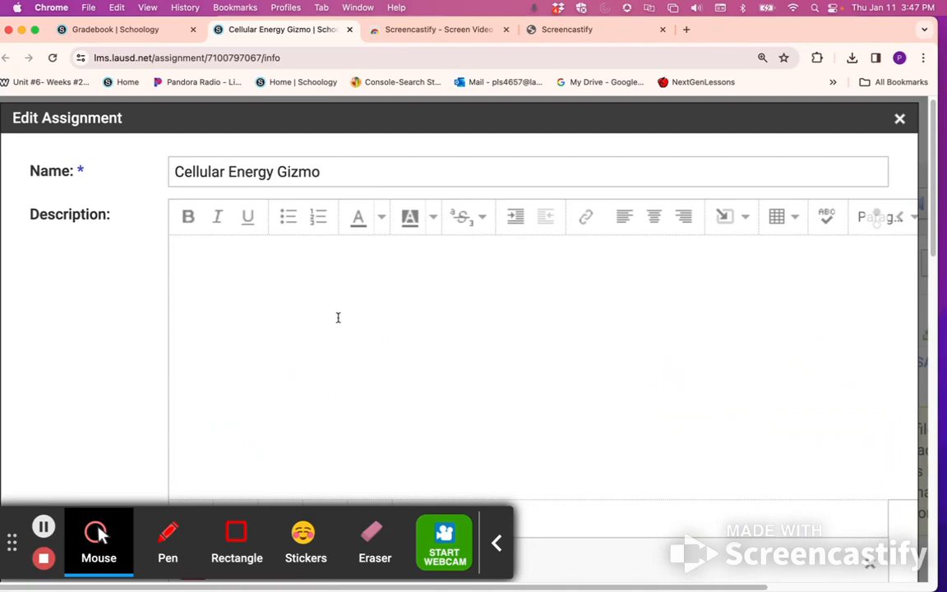
Disable the Collected type for the Cellular Energy Gizmo assignment and save the changes.
scroll(332, 318, down, 8)
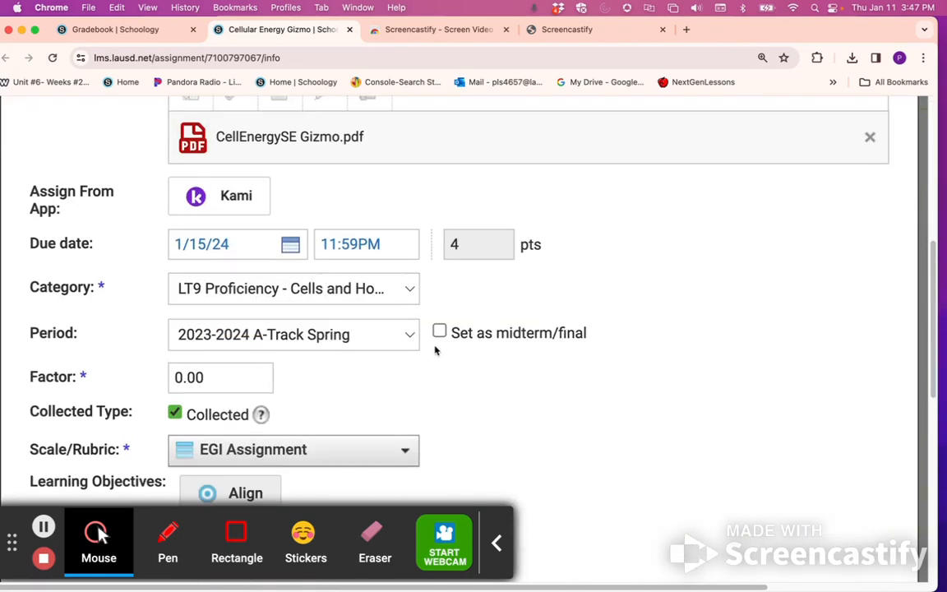
scroll(436, 351, down, 5)
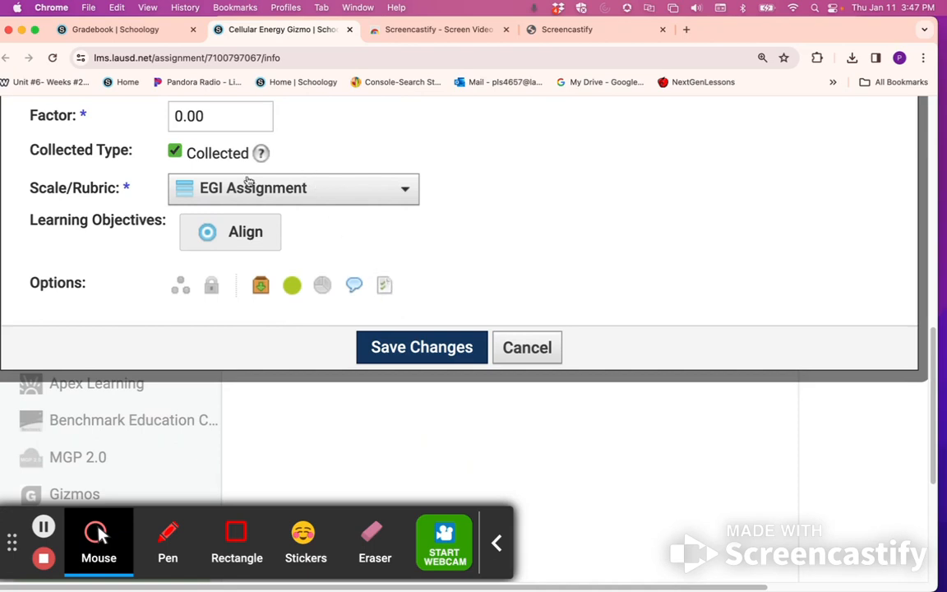
click(188, 158)
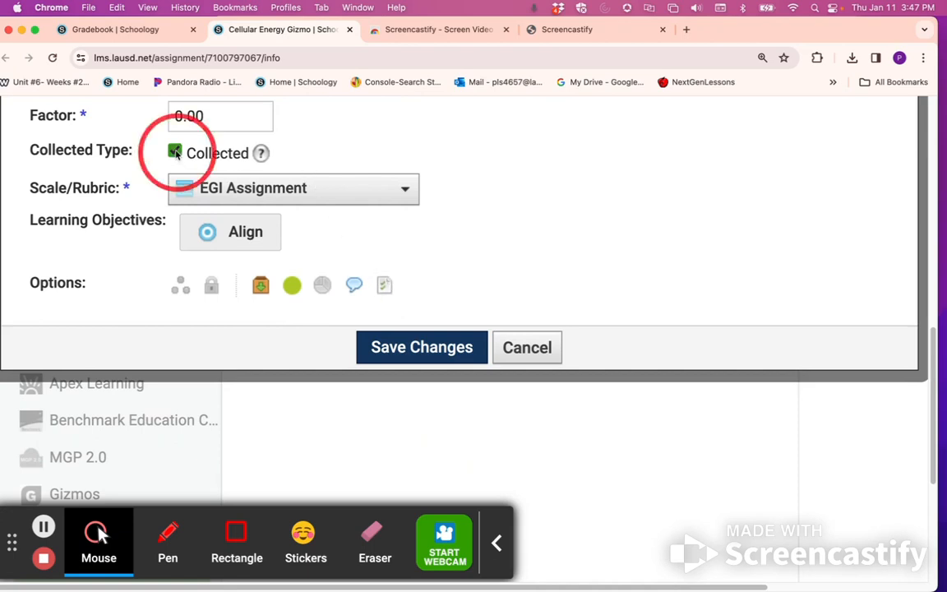
click(384, 288)
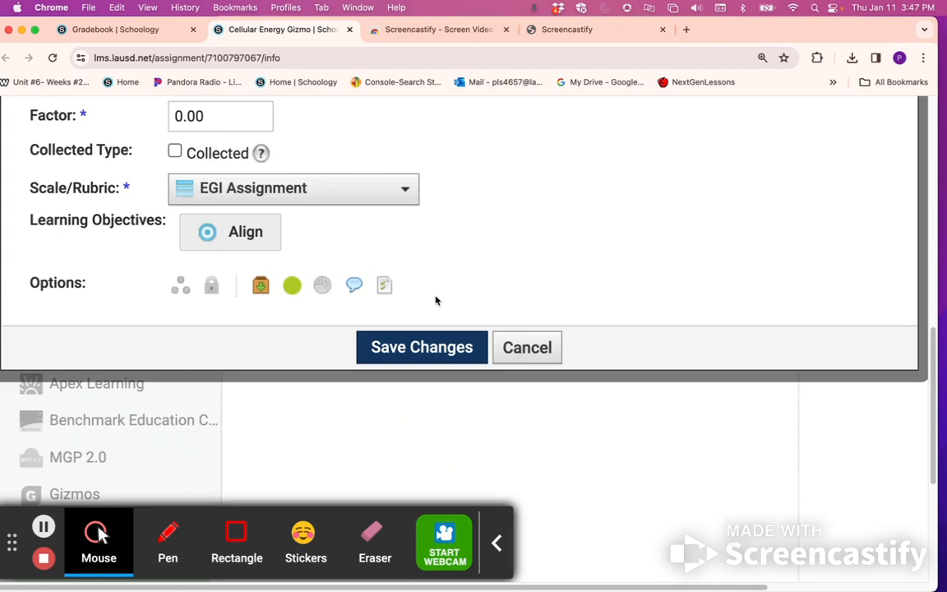
click(384, 288)
click(383, 288)
click(424, 355)
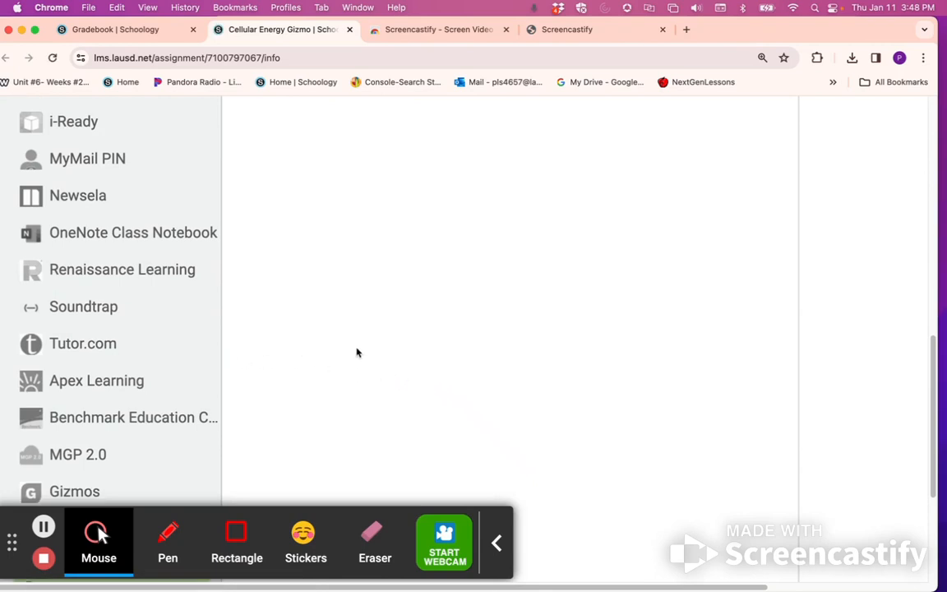
Go to the course's Grade Setup page.
scroll(427, 359, up, 5)
scroll(424, 357, up, 3)
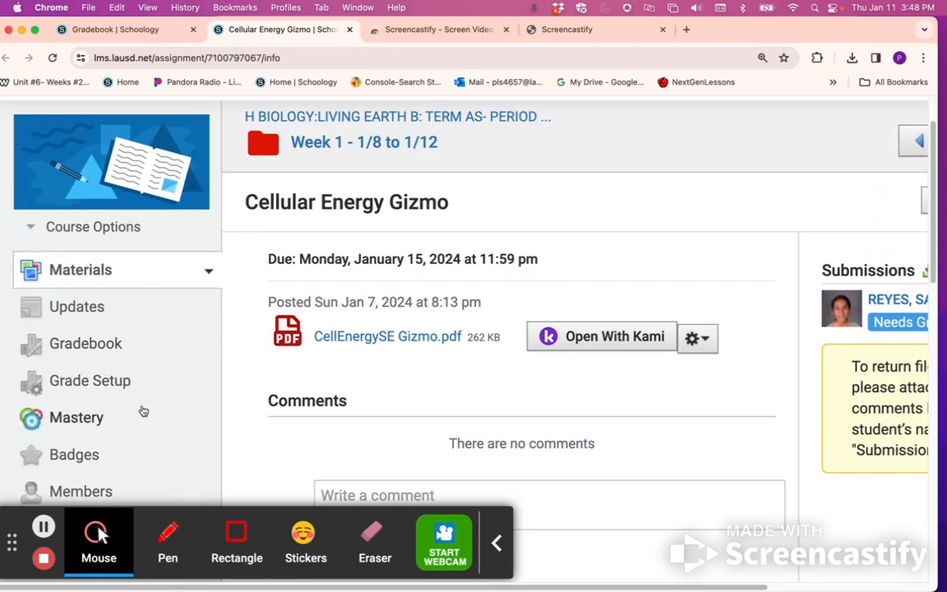
click(120, 381)
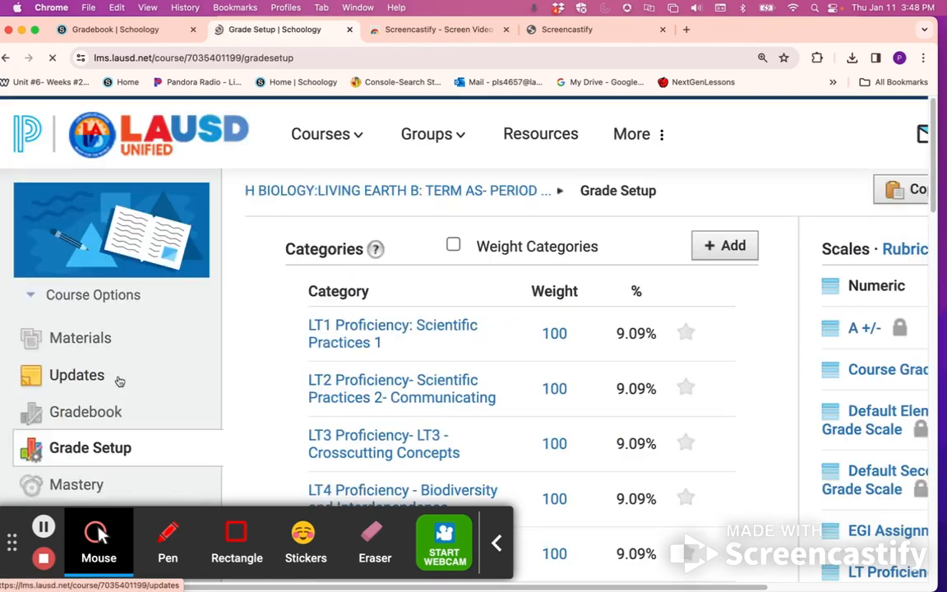
Enable the Course override column, Hide Grading Periods calculated score columns and Hide Grading Category score columns options for the gradebook.
scroll(433, 416, down, 7)
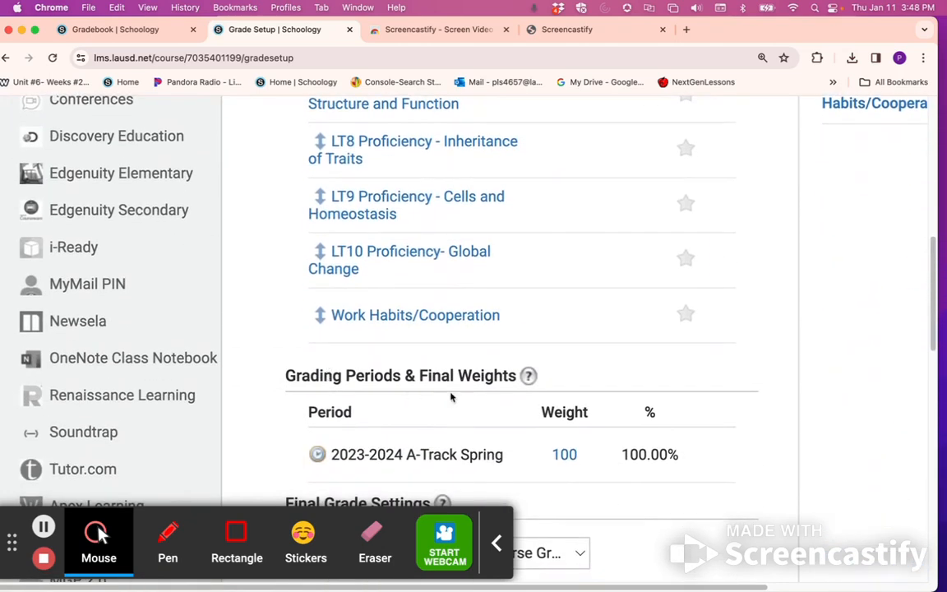
scroll(451, 397, down, 3)
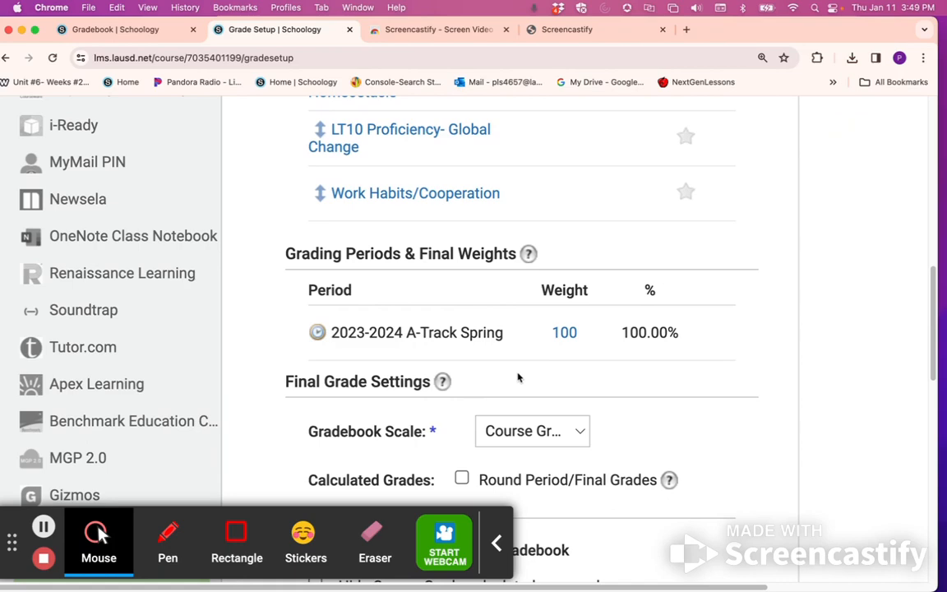
scroll(518, 378, down, 5)
scroll(594, 411, down, 3)
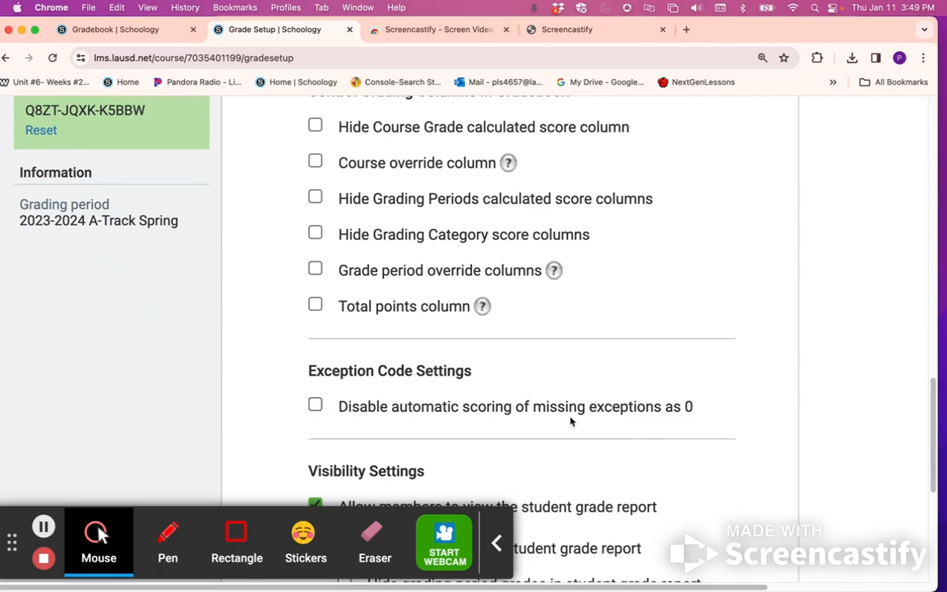
scroll(572, 421, down, 1)
scroll(567, 403, up, 5)
scroll(415, 395, down, 1)
click(315, 291)
click(315, 327)
click(315, 364)
Hide grading period grades in the student grade report under the visibility settings.
scroll(271, 400, down, 4)
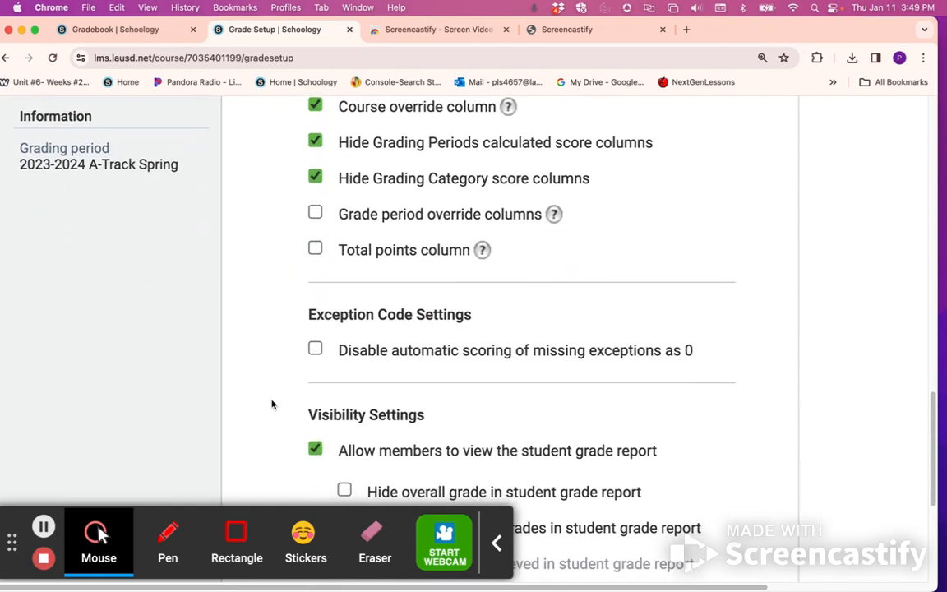
scroll(329, 443, down, 2)
click(344, 427)
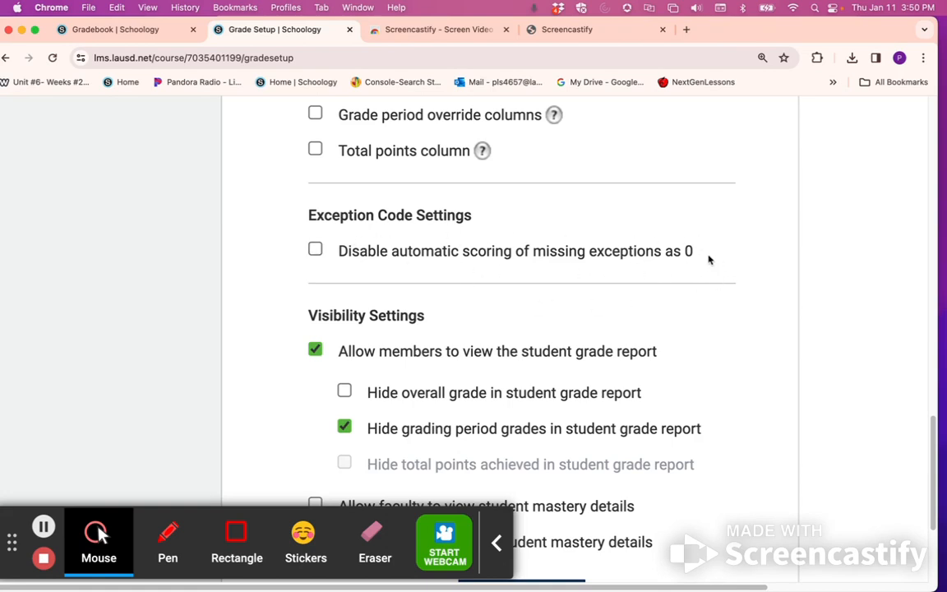
Toggle "Disable automatic scoring of missing exceptions as 0" on and back off, and save the Grade Setup changes.
click(315, 251)
click(316, 251)
scroll(610, 385, down, 5)
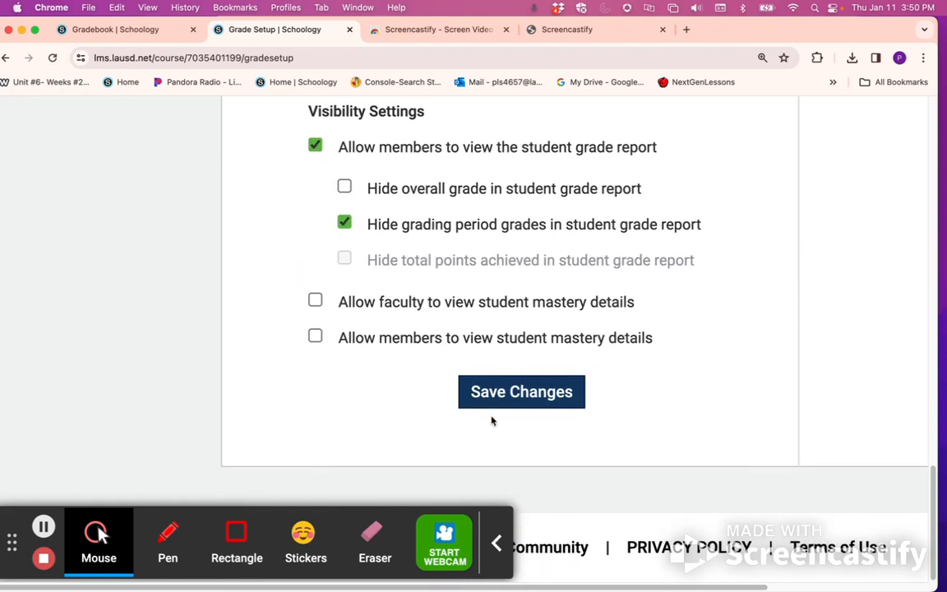
click(511, 392)
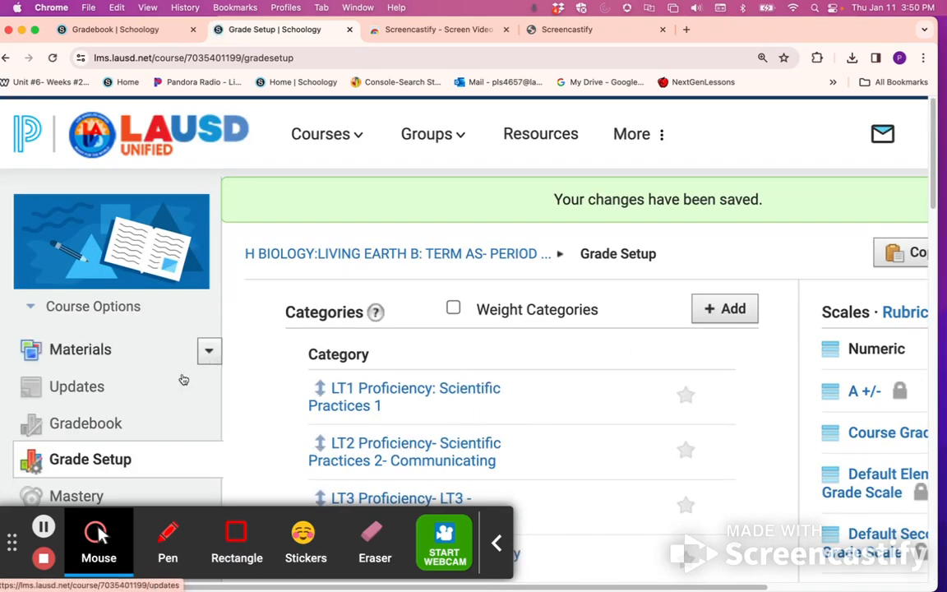
Review the saved gradebook column and exception code settings on the Grade Setup page.
scroll(524, 461, down, 15)
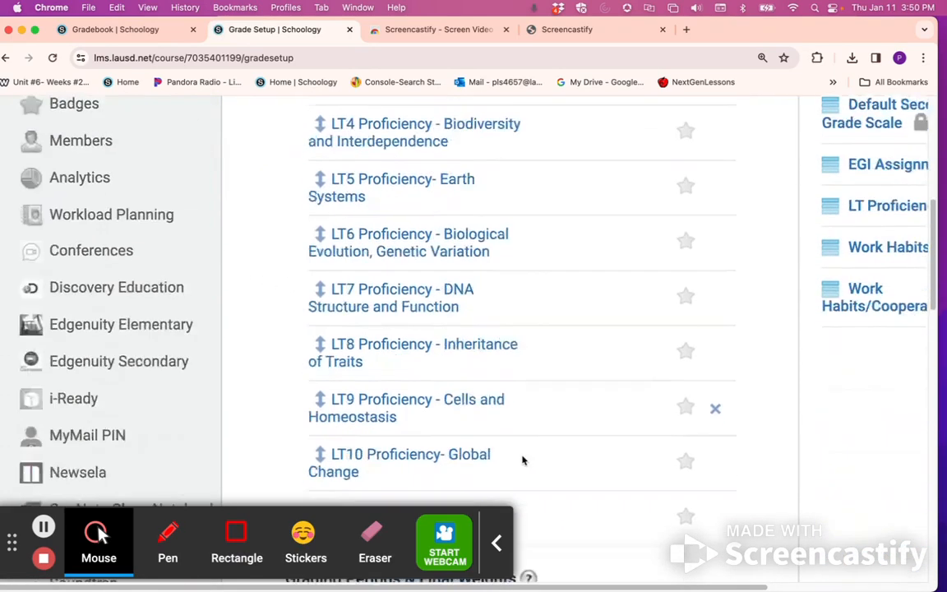
scroll(516, 454, down, 5)
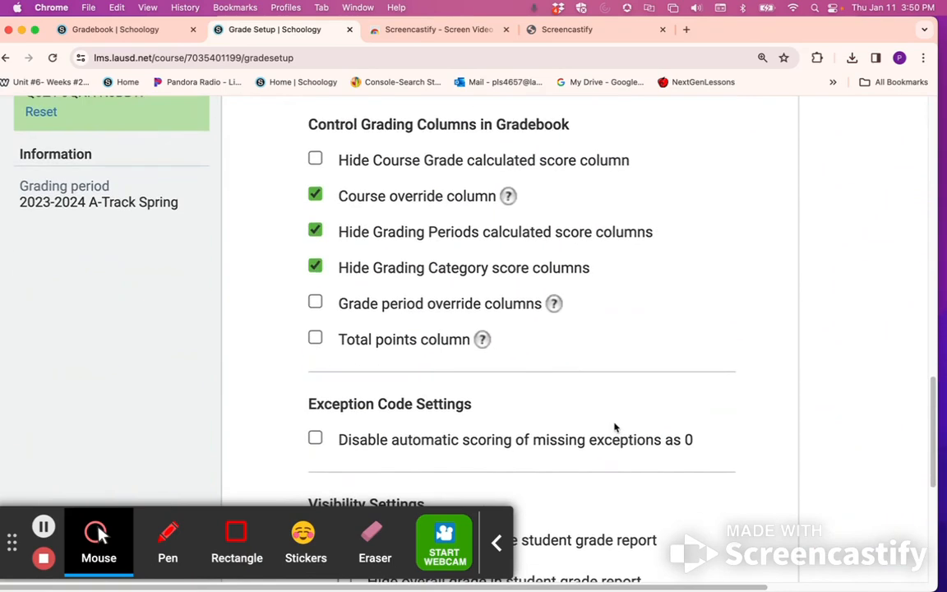